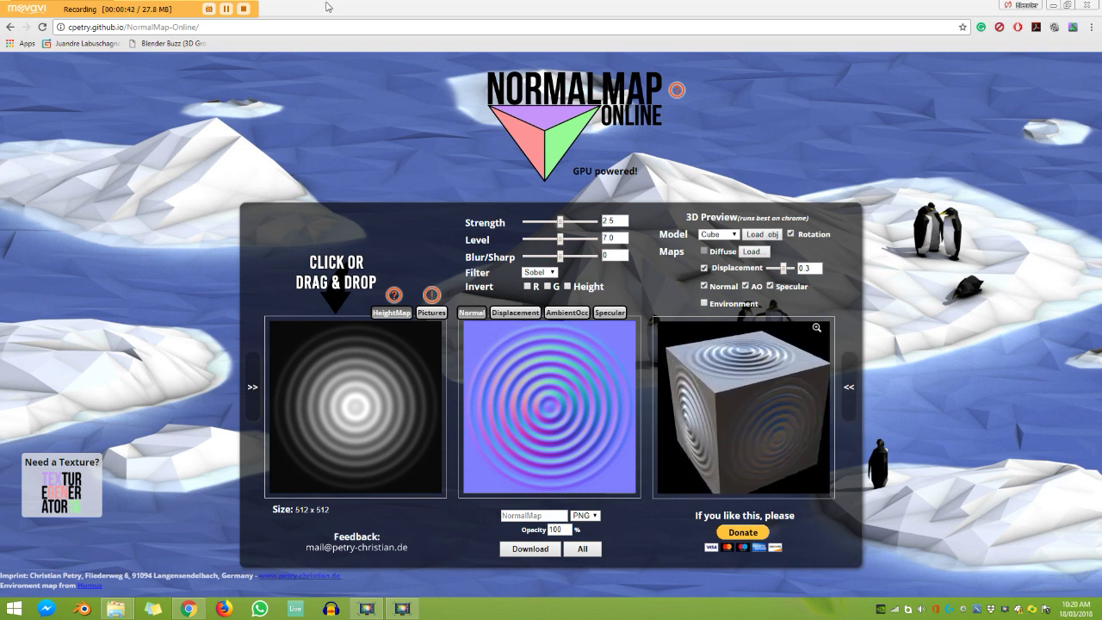
# - Snap Chrome to the right half of the screen and select the Stone image on the desktop
pyautogui.moveTo(431, 7); pyautogui.dragTo(1101, 86)
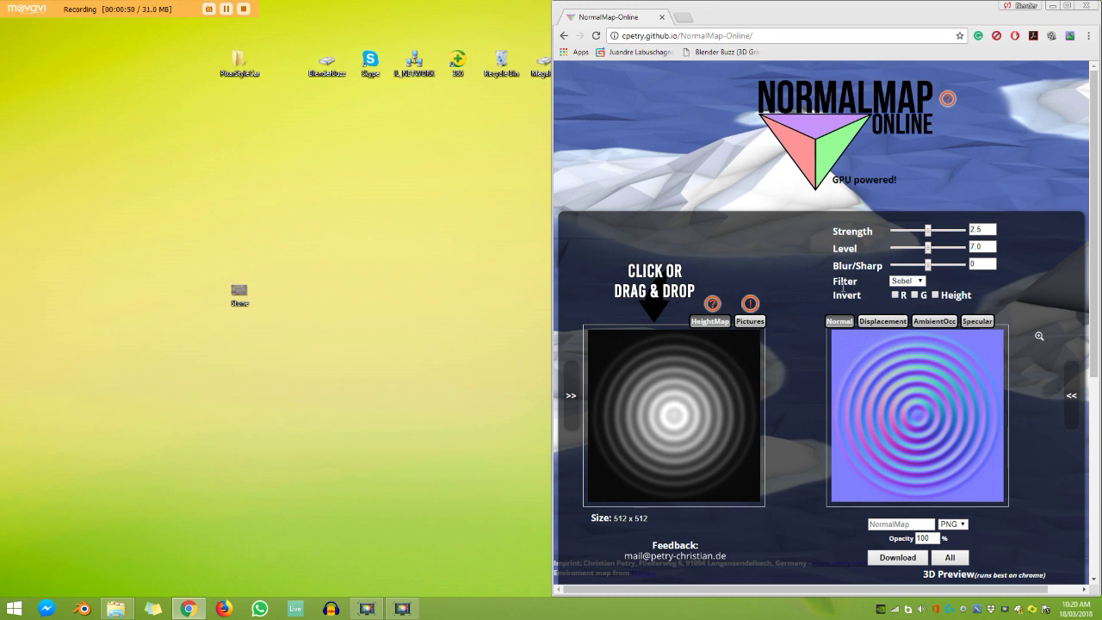
pyautogui.scroll(-2, 820, 289)
pyautogui.scroll(1, 819, 289)
pyautogui.scroll(1, 821, 292)
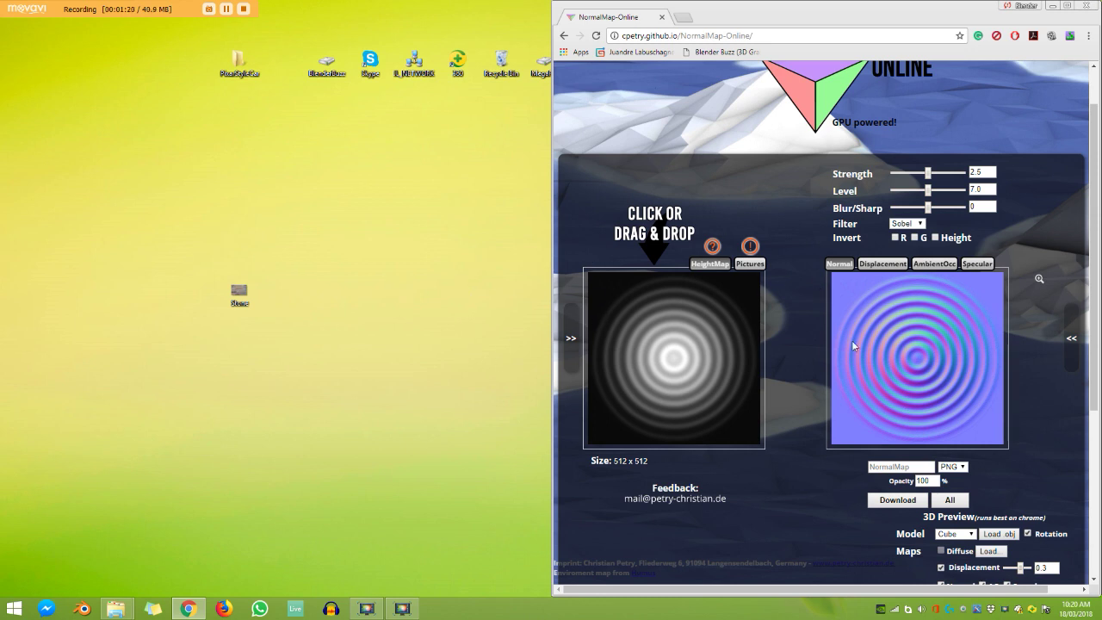
pyautogui.click(238, 297)
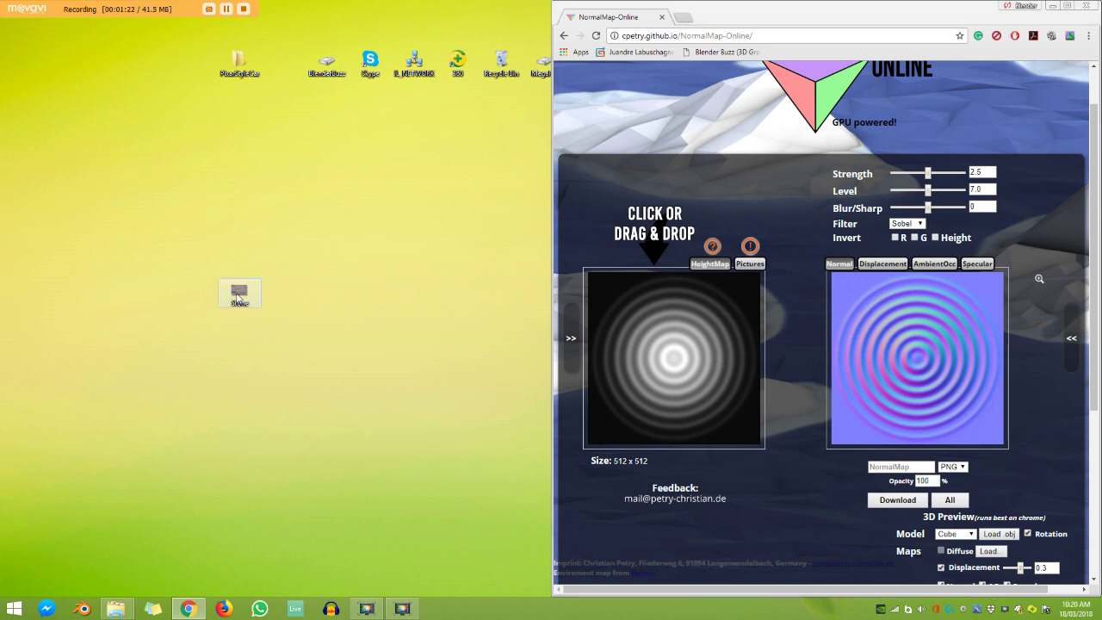
# - Open the Stone photo in Photo Gallery, zoom and pan across the wall, then zoom back out
pyautogui.doubleClick(239, 297)
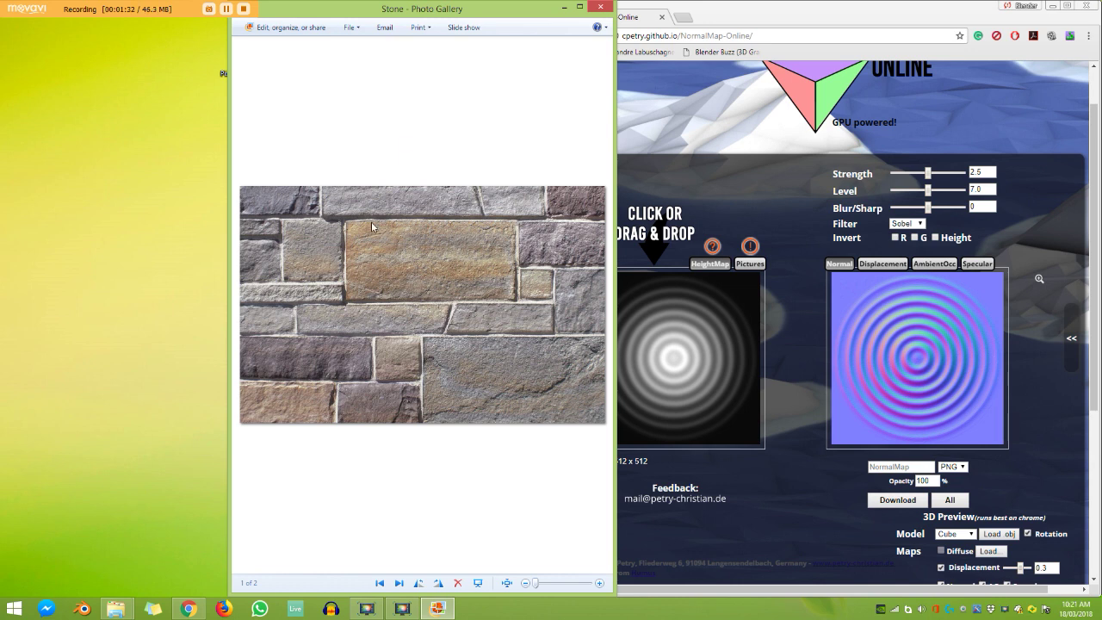
pyautogui.scroll(2, 372, 226)
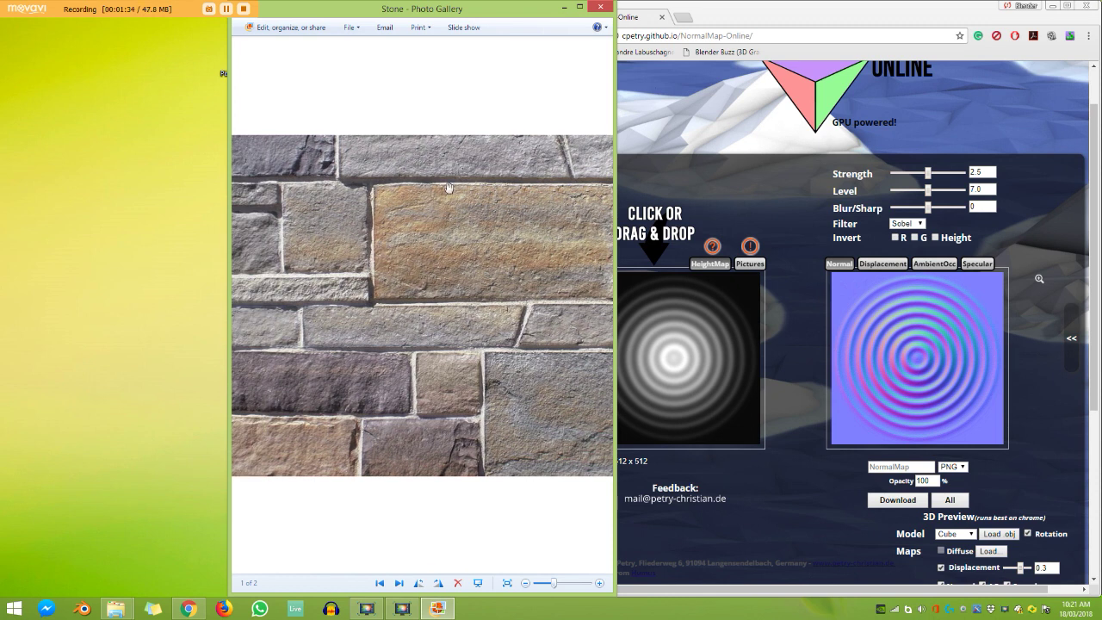
pyautogui.moveTo(560, 189); pyautogui.dragTo(356, 242)
pyautogui.scroll(-2, 542, 227)
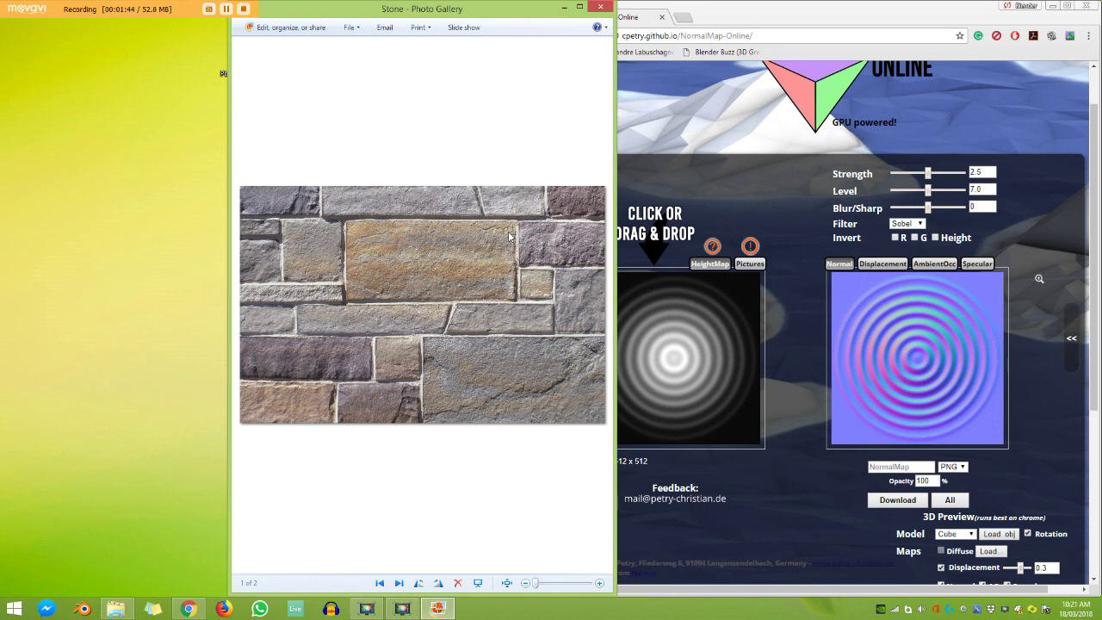
# - Close Photo Gallery, widen Chrome, and drop the Stone image onto the HeightMap area
pyautogui.click(600, 7)
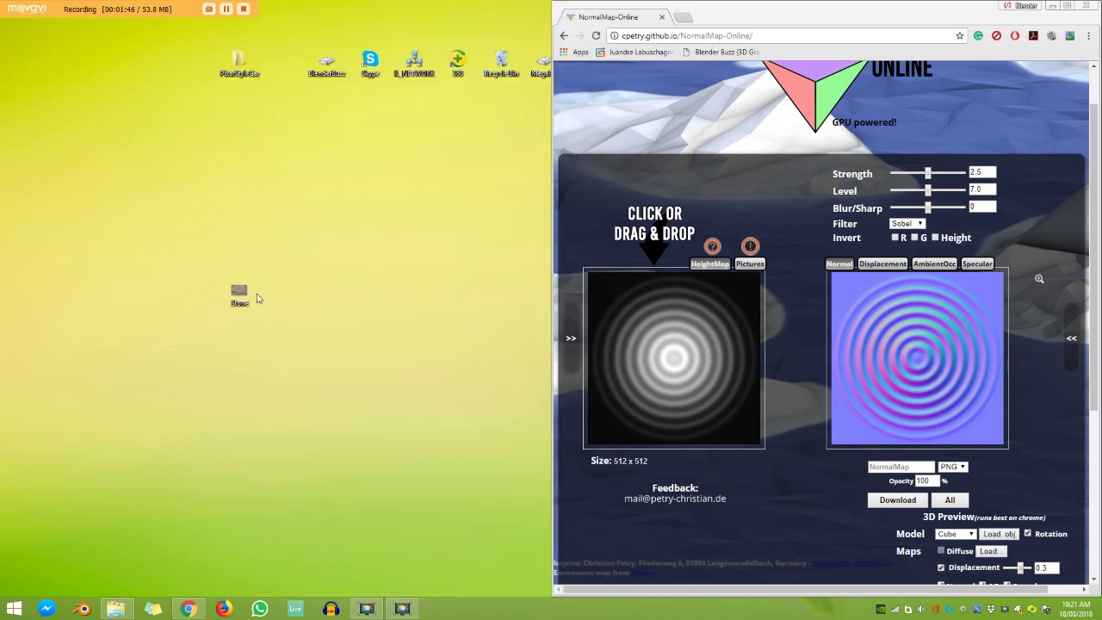
pyautogui.moveTo(255, 295); pyautogui.dragTo(249, 273)
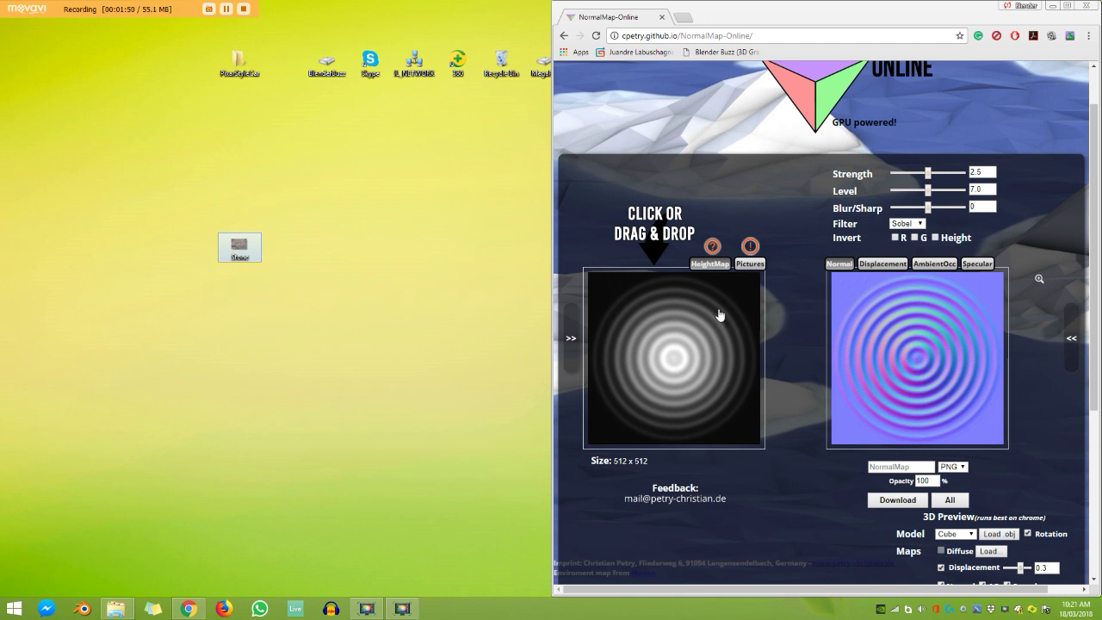
pyautogui.moveTo(548, 243); pyautogui.dragTo(387, 245)
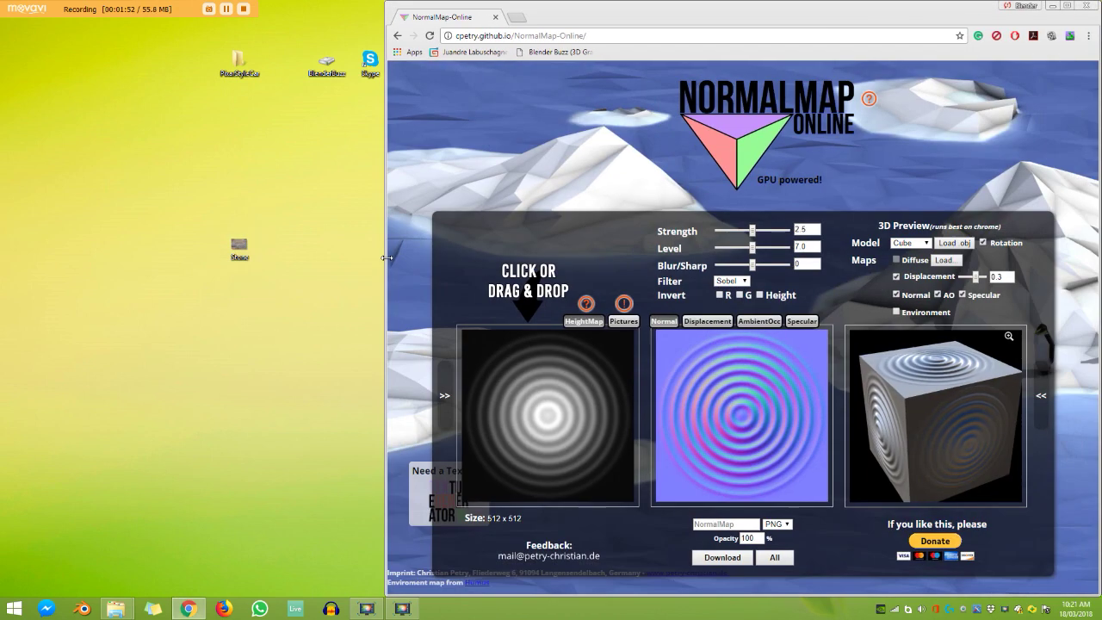
pyautogui.moveTo(239, 262); pyautogui.dragTo(554, 412)
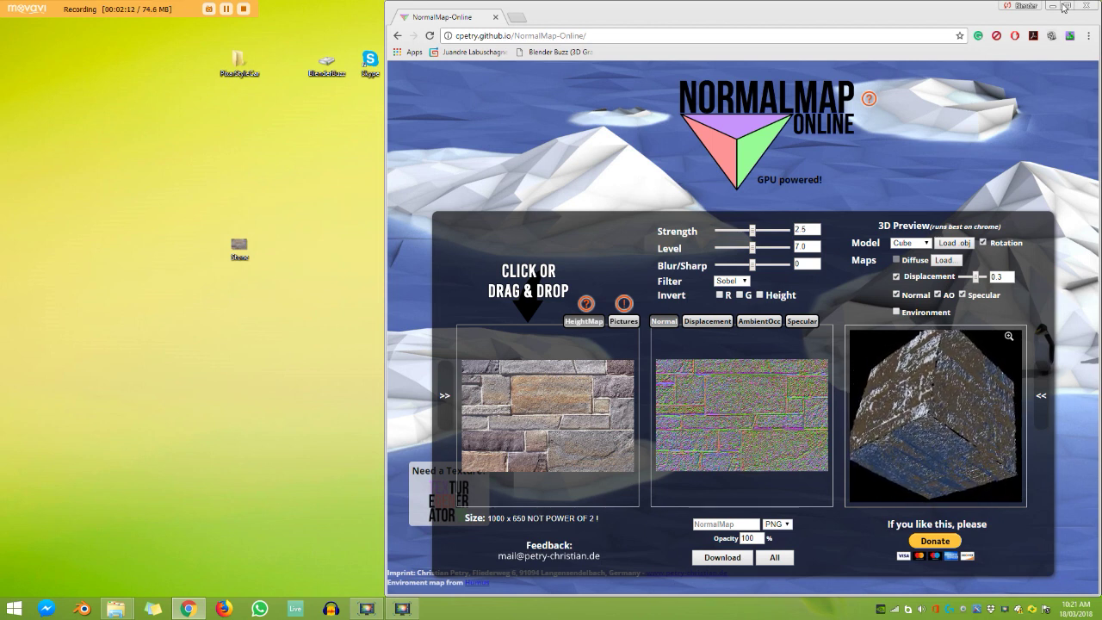
# - Maximize the browser, lower normal map Strength to 0.07 and set Blur/Sharp to -9
pyautogui.press('super+Up')
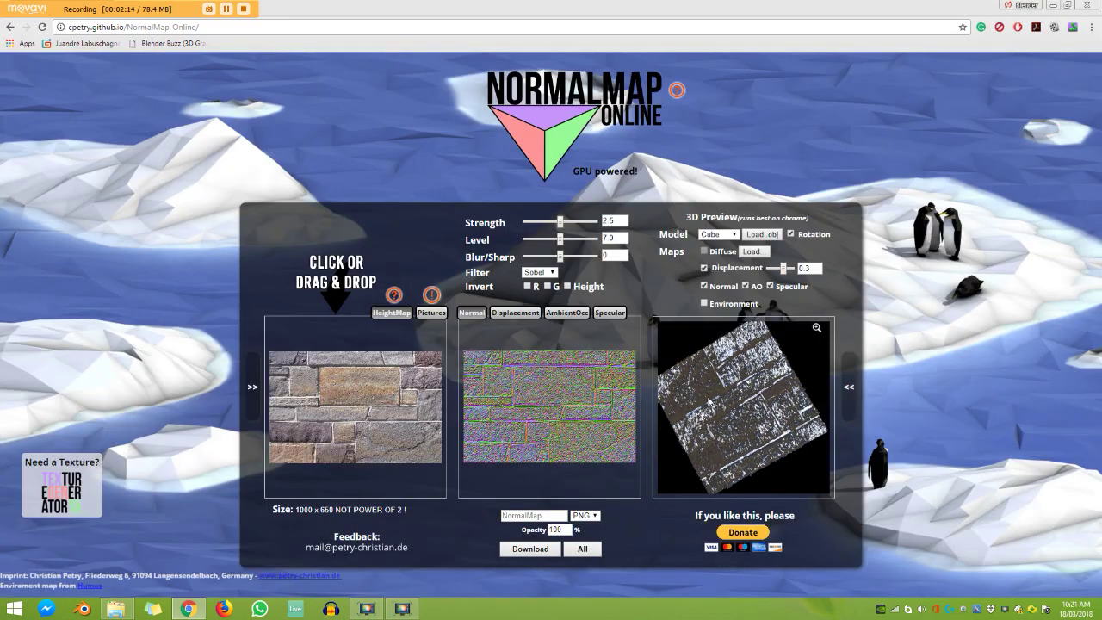
pyautogui.moveTo(558, 225); pyautogui.dragTo(529, 227)
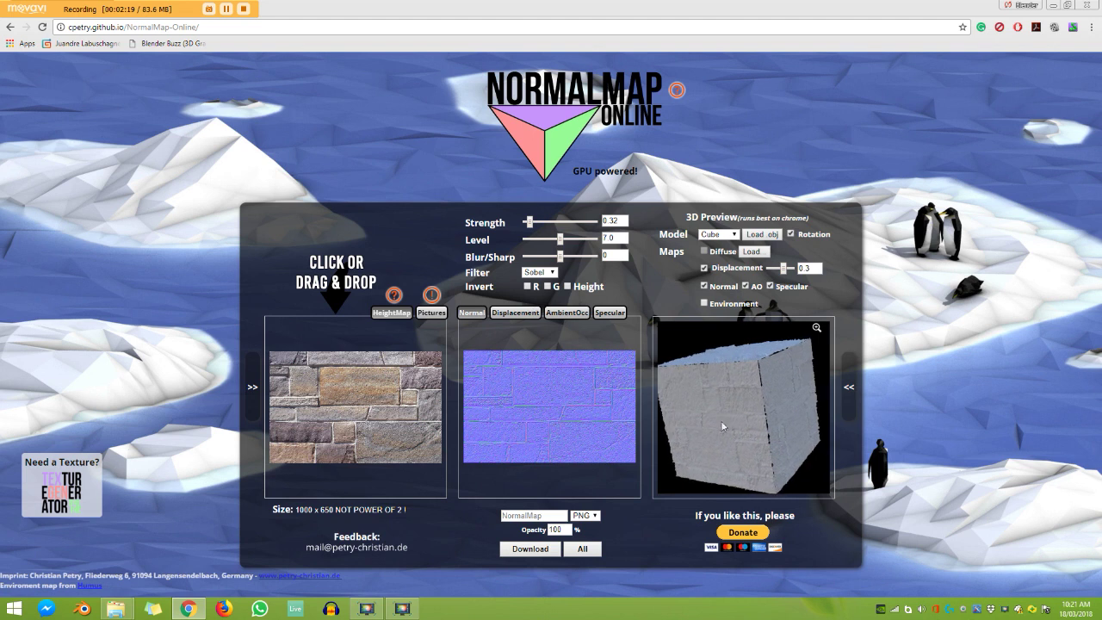
pyautogui.moveTo(737, 378); pyautogui.dragTo(752, 437)
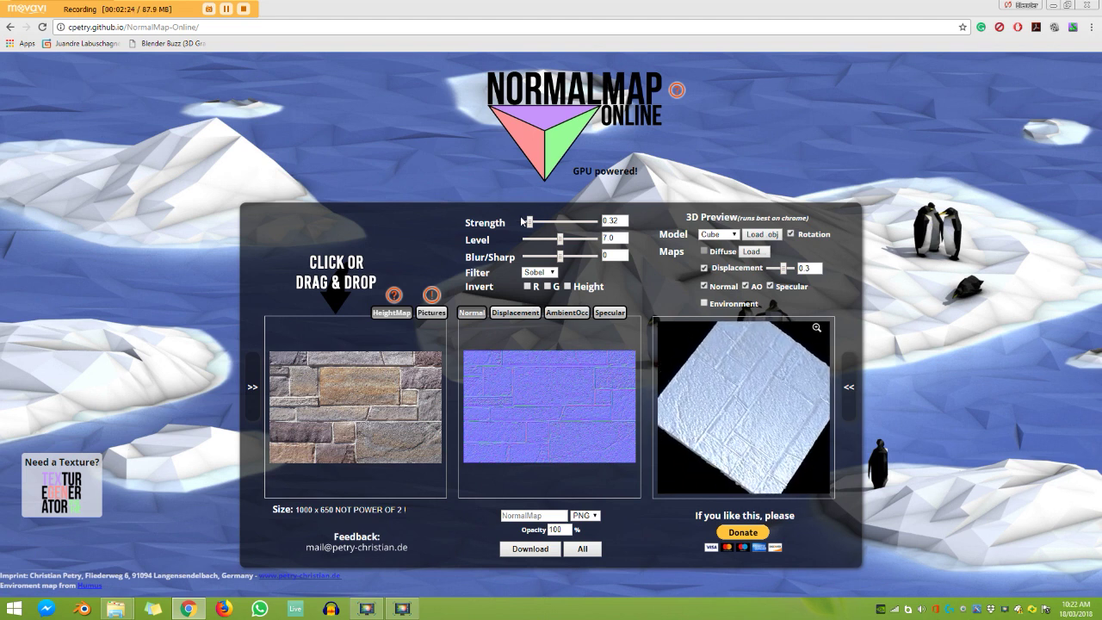
pyautogui.moveTo(531, 225); pyautogui.dragTo(527, 227)
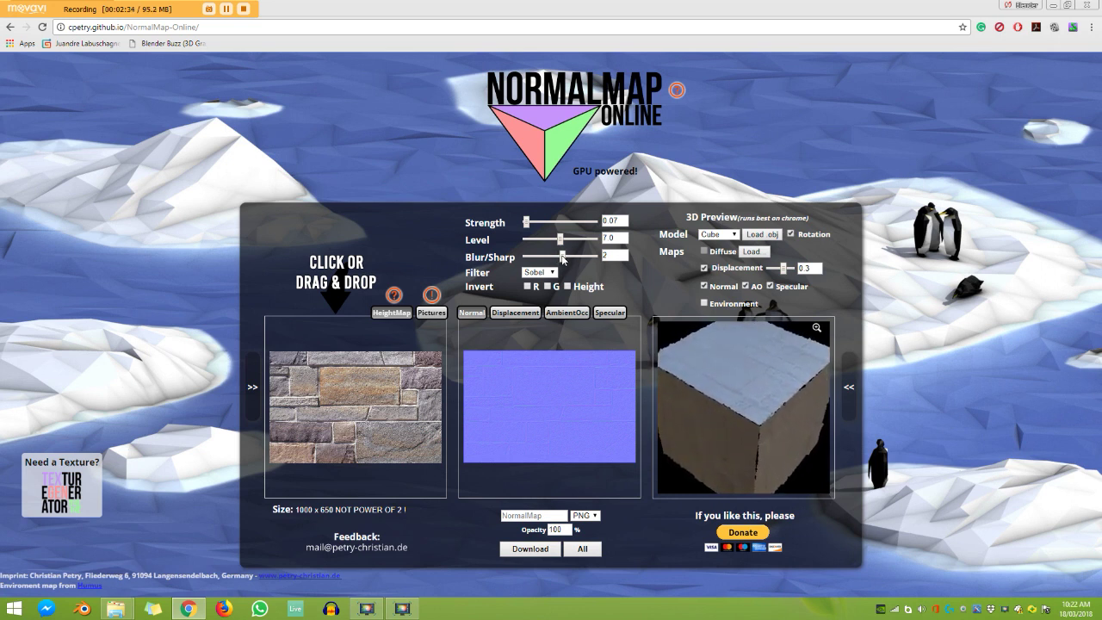
pyautogui.moveTo(559, 258); pyautogui.dragTo(540, 257)
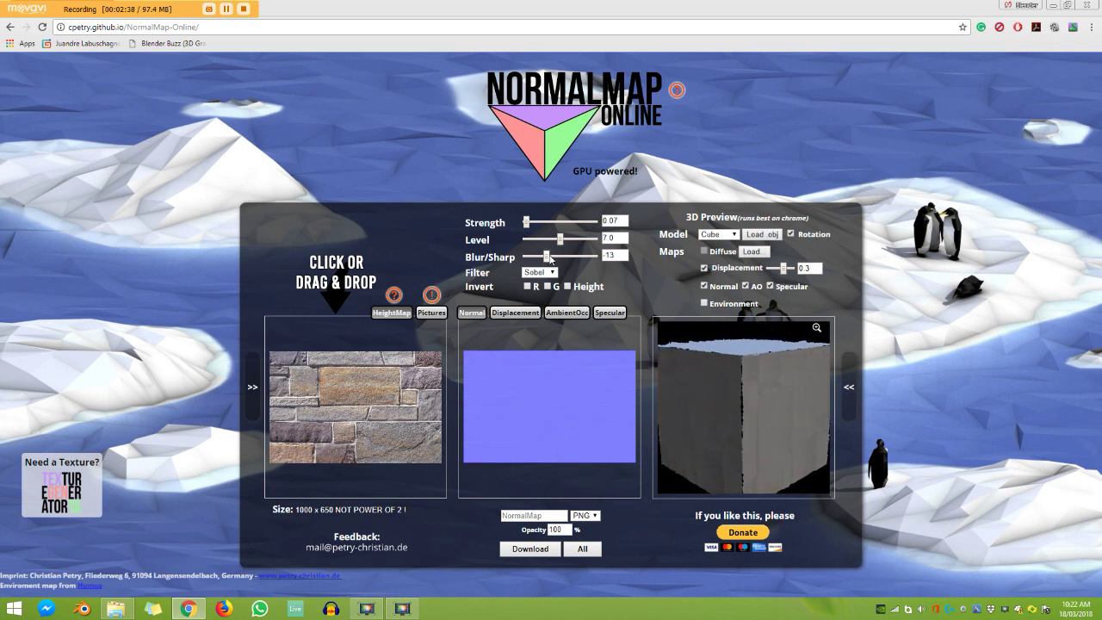
pyautogui.moveTo(541, 258); pyautogui.dragTo(550, 257)
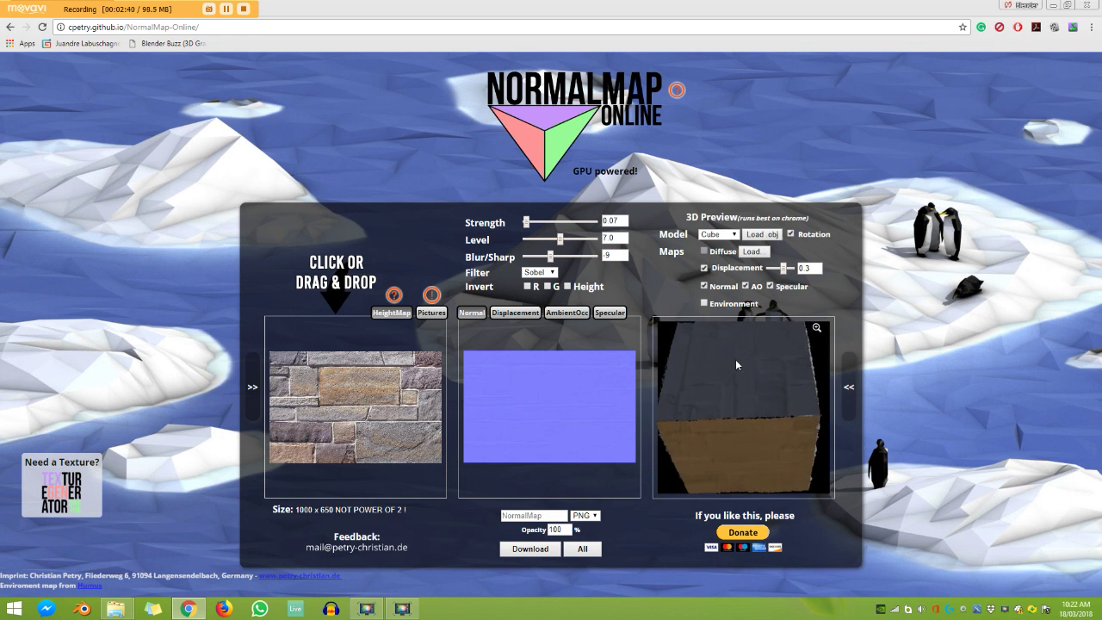
# - Switch the 3D preview model to a plane, then to a sphere
pyautogui.click(719, 235)
pyautogui.click(713, 255)
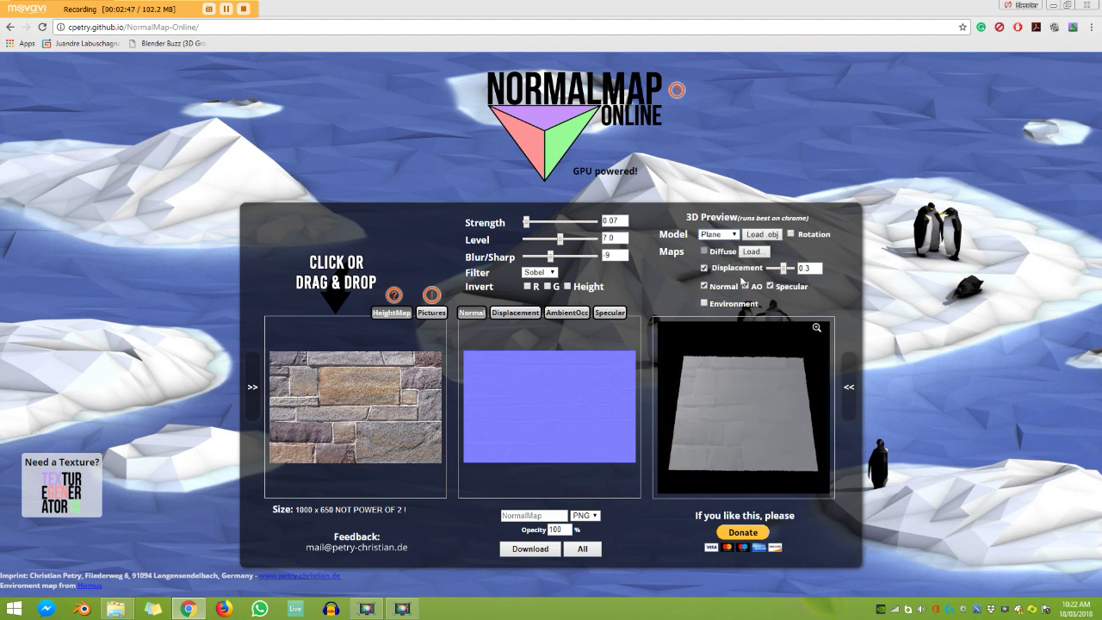
pyautogui.click(718, 235)
pyautogui.click(719, 264)
# - Reset the normal map Blur/Sharp to 0 and rotate the sphere to inspect the stone detail
pyautogui.moveTo(734, 448); pyautogui.dragTo(731, 406)
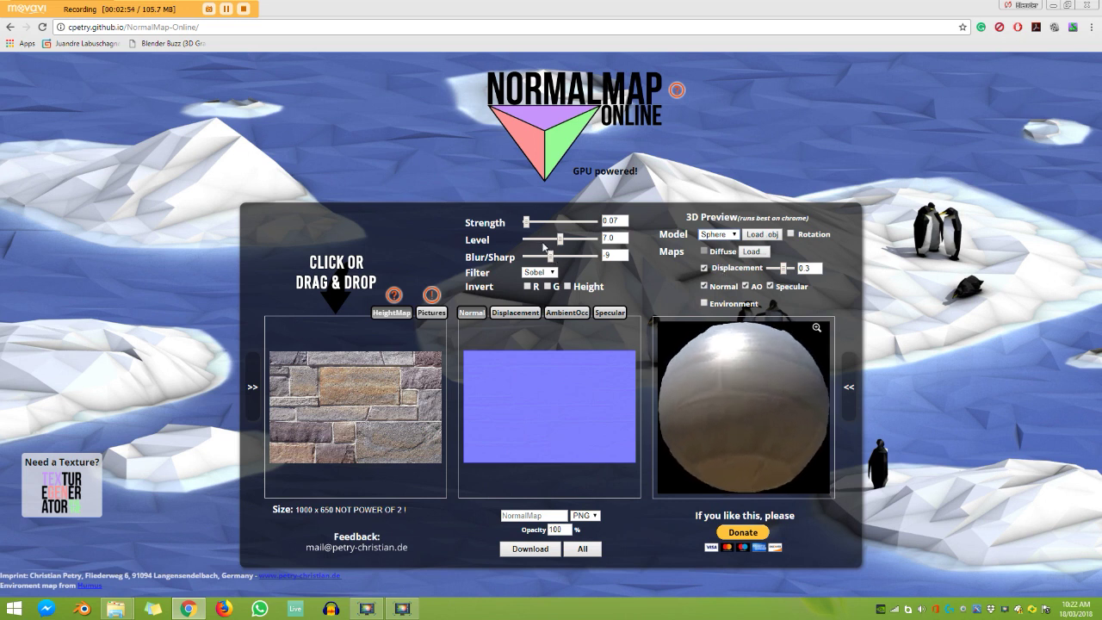
pyautogui.moveTo(547, 256)
pyautogui.mouseDown()
pyautogui.moveTo(570, 257)
pyautogui.moveTo(561, 261)
pyautogui.mouseUp()
pyautogui.moveTo(738, 378)
pyautogui.mouseDown()
pyautogui.moveTo(748, 419)
pyautogui.moveTo(798, 364)
pyautogui.moveTo(777, 361)
pyautogui.moveTo(762, 392)
pyautogui.moveTo(775, 396)
pyautogui.moveTo(743, 417)
pyautogui.moveTo(748, 403)
pyautogui.moveTo(764, 414)
pyautogui.moveTo(747, 413)
pyautogui.moveTo(759, 386)
pyautogui.moveTo(726, 389)
pyautogui.mouseUp()
# - Nudge the displacement contrast, raise ambient occlusion Strength to 1, and leave specular Strength at 1
pyautogui.click(515, 313)
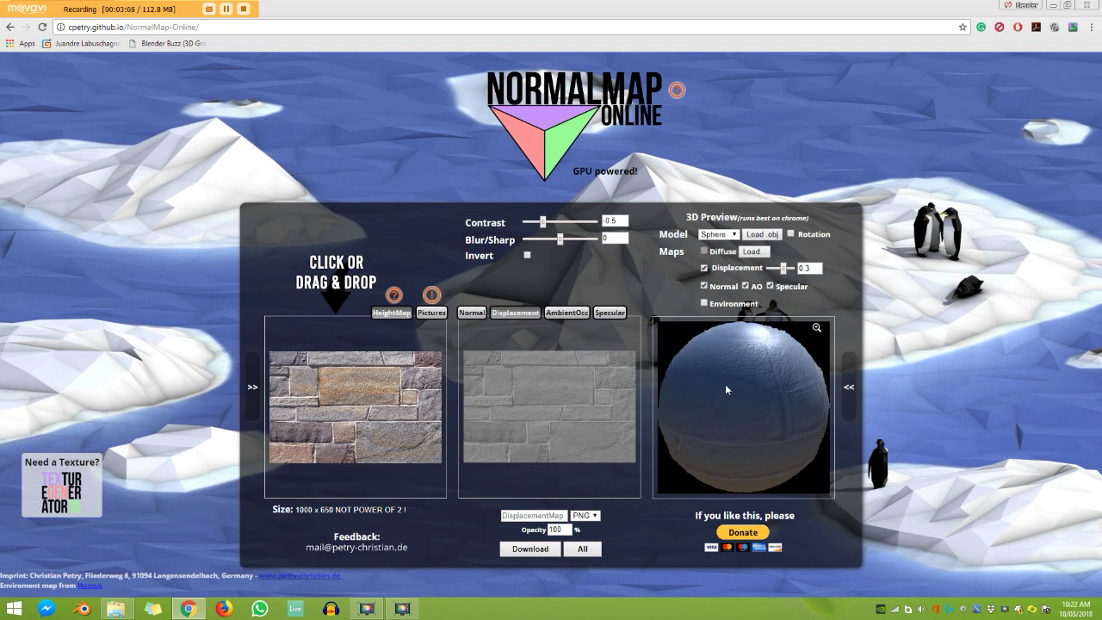
pyautogui.moveTo(541, 224); pyautogui.dragTo(545, 225)
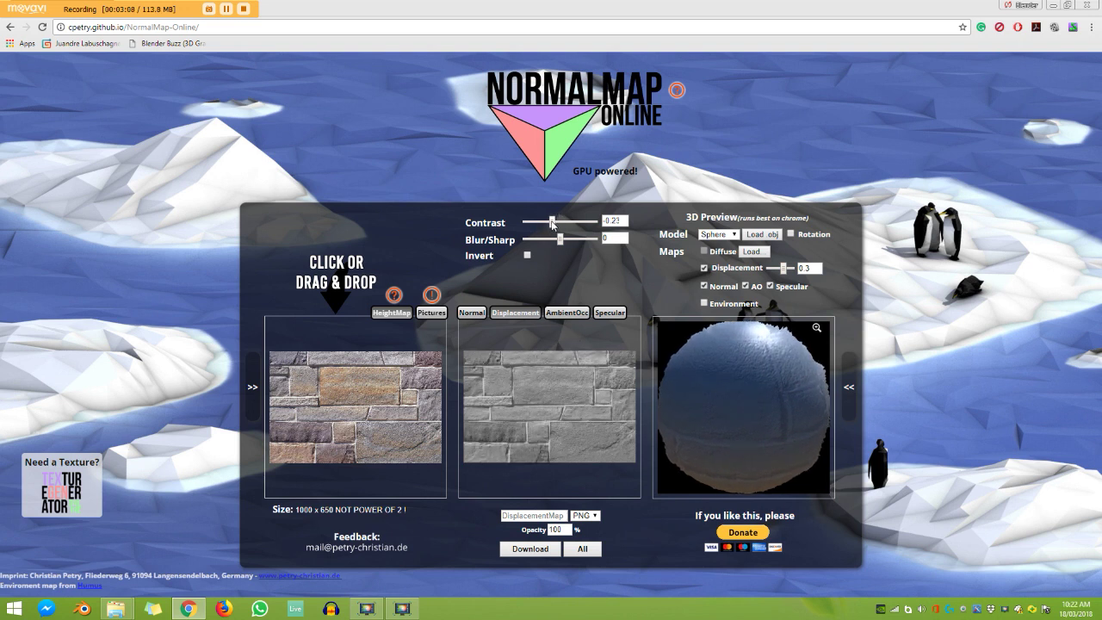
pyautogui.click(566, 313)
pyautogui.moveTo(561, 224); pyautogui.dragTo(600, 239)
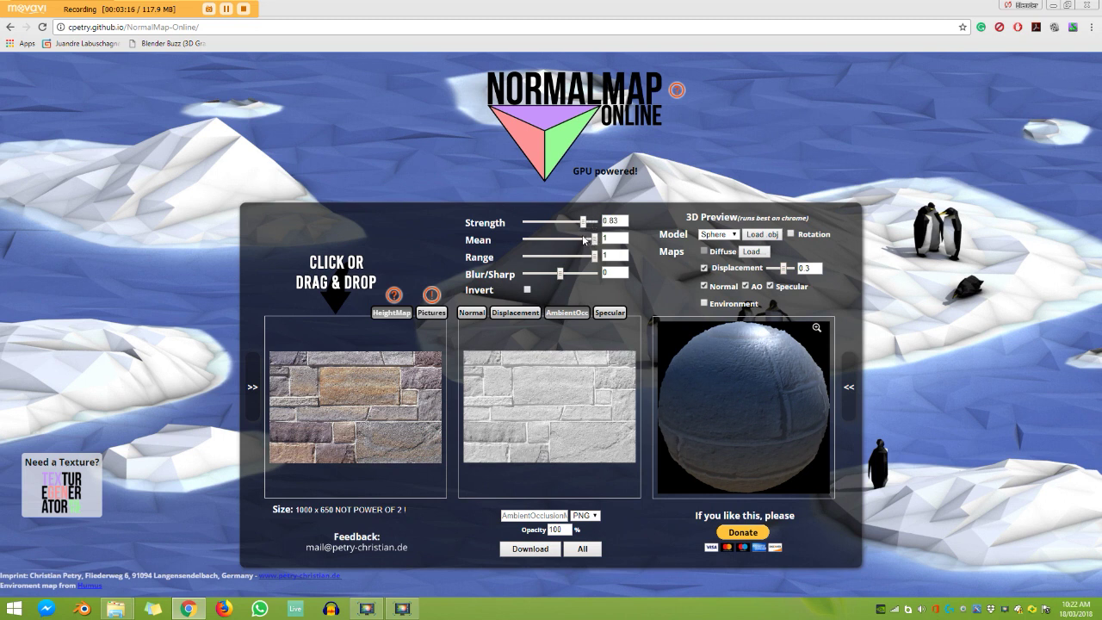
pyautogui.moveTo(582, 222); pyautogui.dragTo(598, 223)
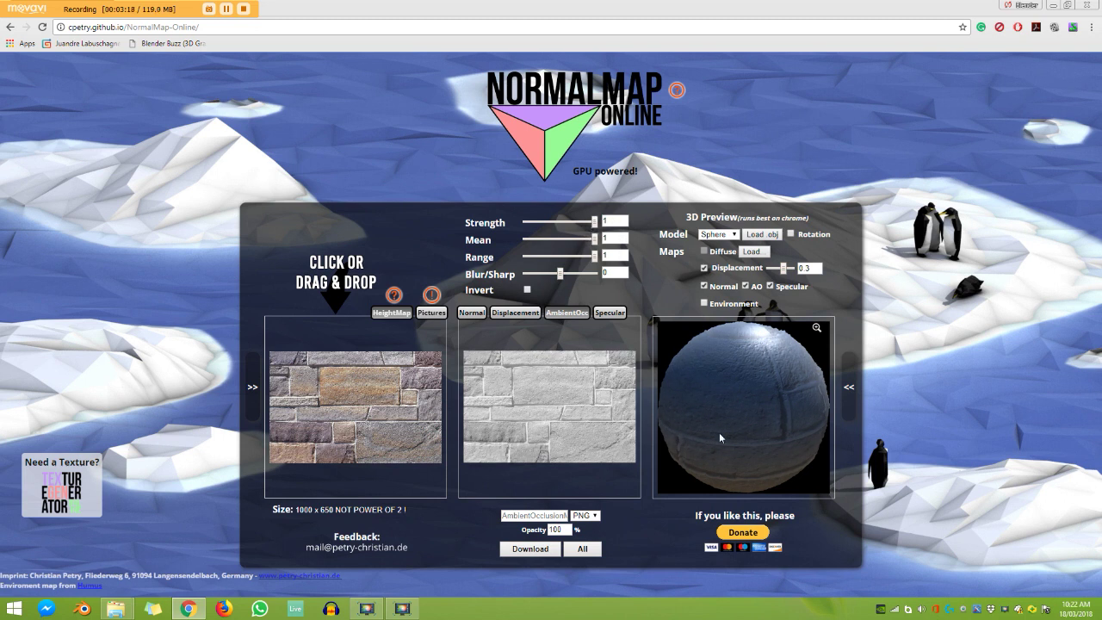
pyautogui.moveTo(719, 435); pyautogui.dragTo(746, 451)
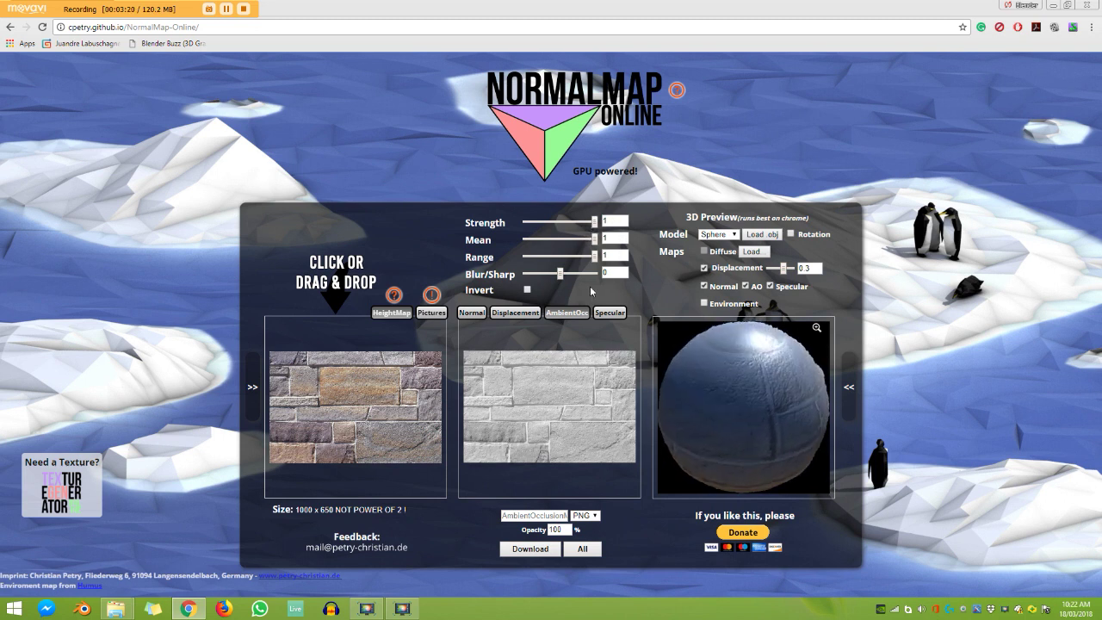
pyautogui.click(613, 313)
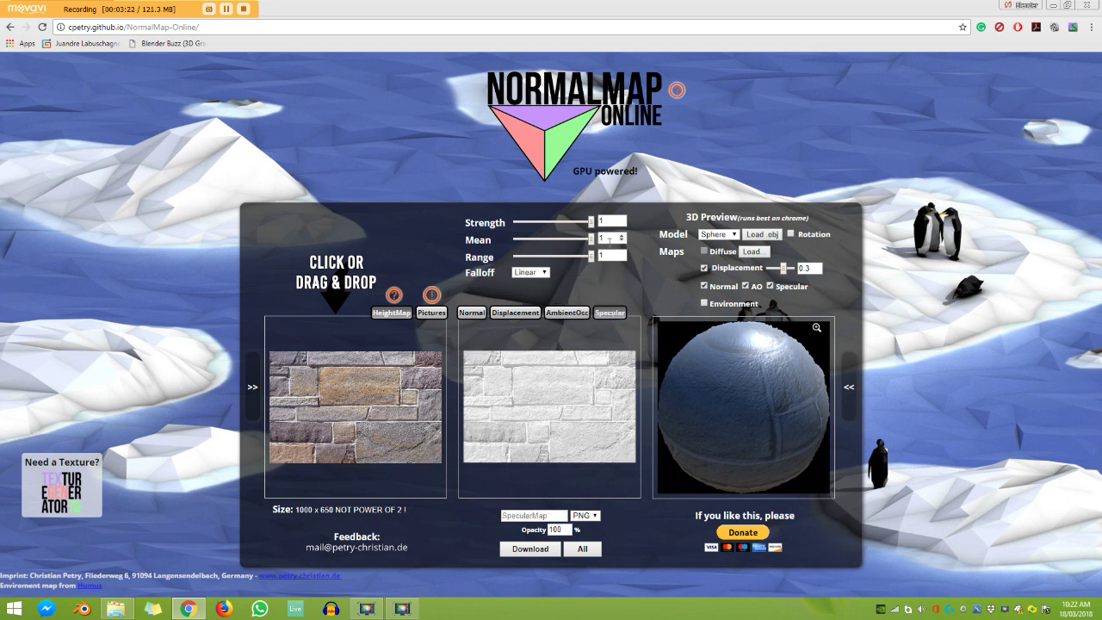
pyautogui.moveTo(593, 222); pyautogui.dragTo(595, 249)
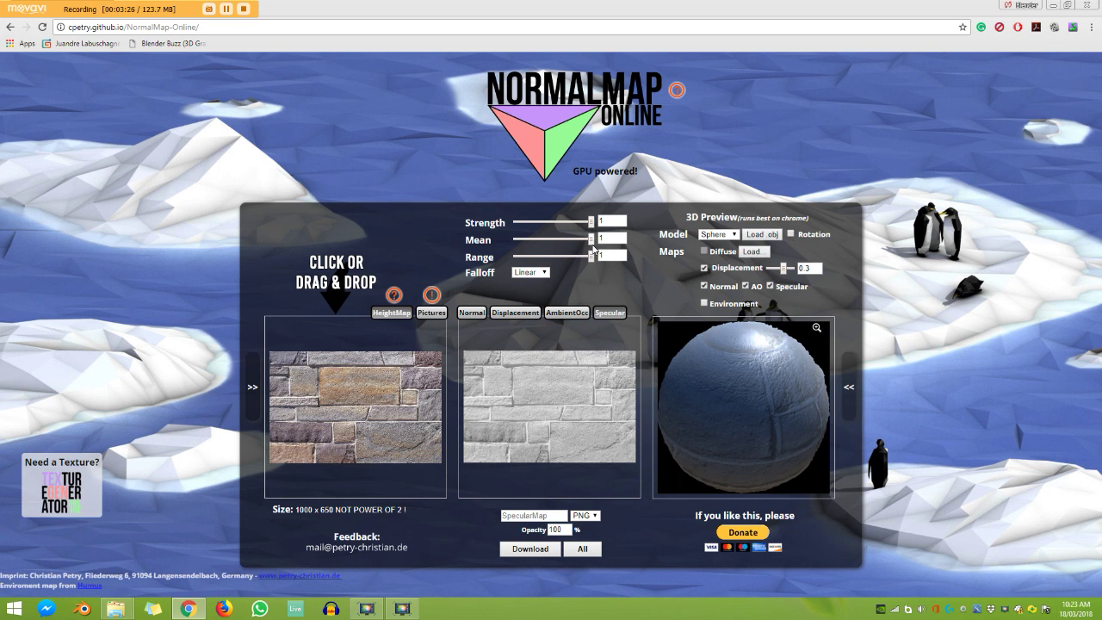
# - Return to the Normal map and download all four maps as PNG files
pyautogui.click(471, 314)
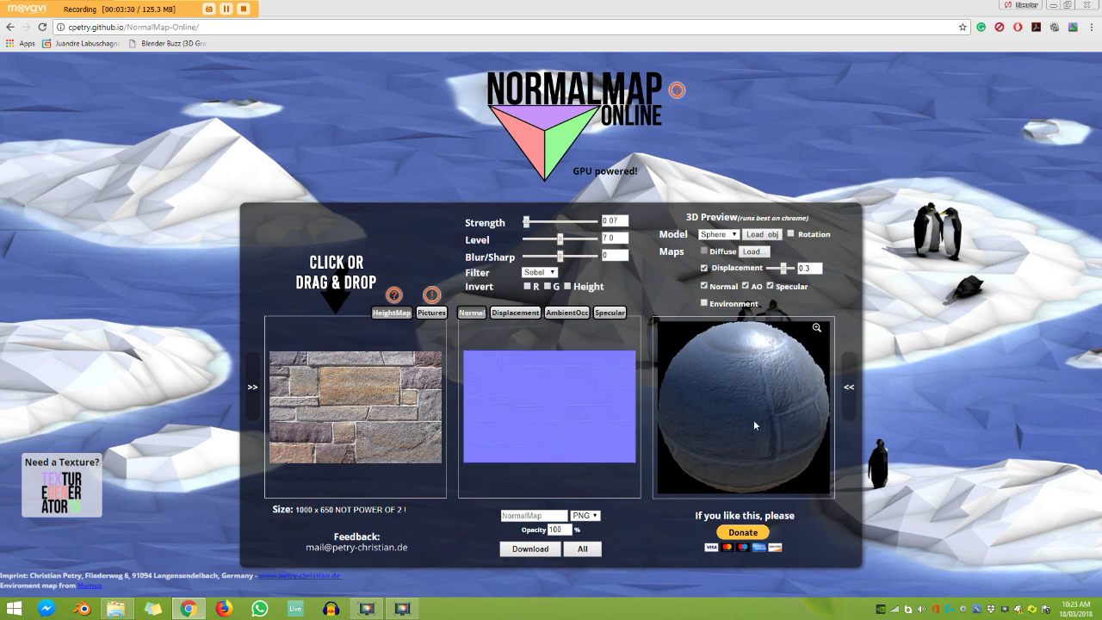
pyautogui.moveTo(753, 419)
pyautogui.mouseDown()
pyautogui.moveTo(729, 394)
pyautogui.moveTo(756, 418)
pyautogui.mouseUp()
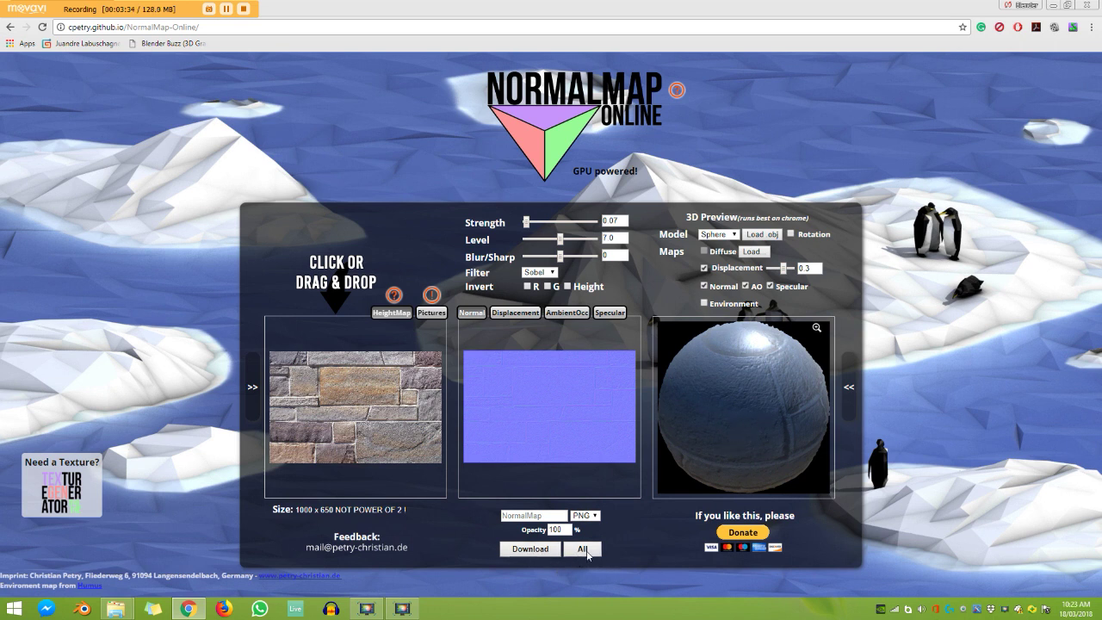
pyautogui.click(528, 551)
pyautogui.click(593, 554)
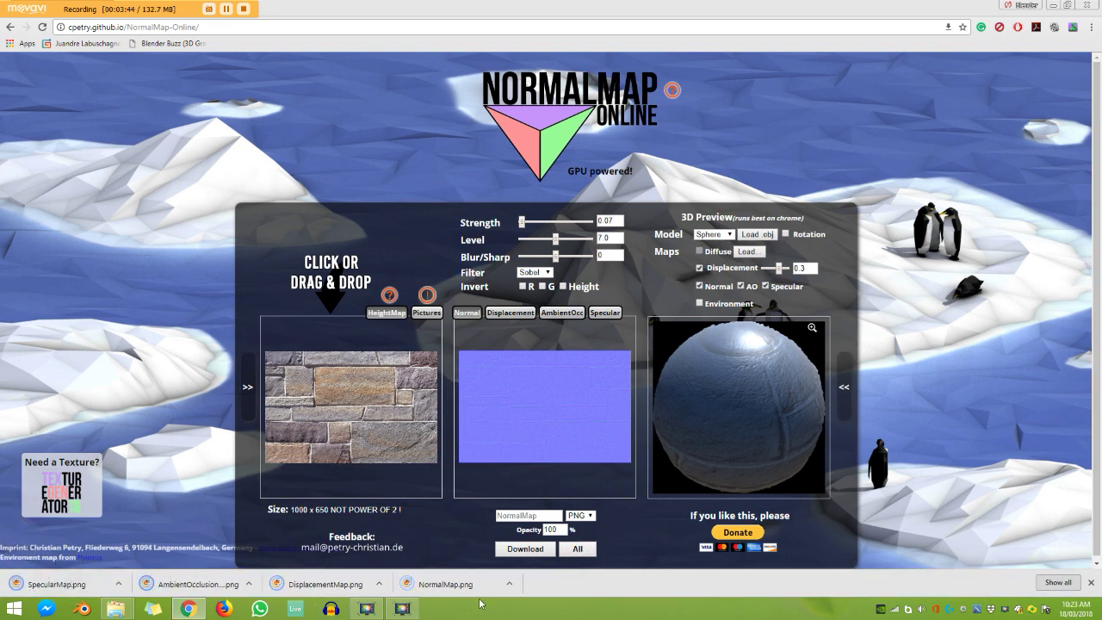
# - Show the SpecularMap download in its Downloads folder from Chrome's download bar
pyautogui.click(119, 588)
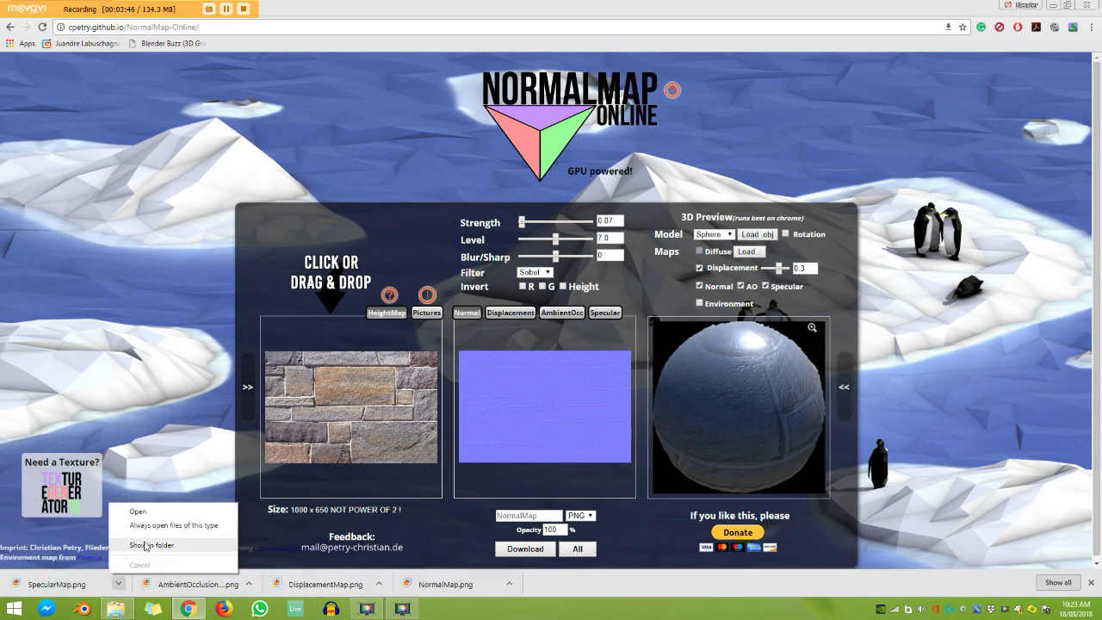
pyautogui.click(145, 545)
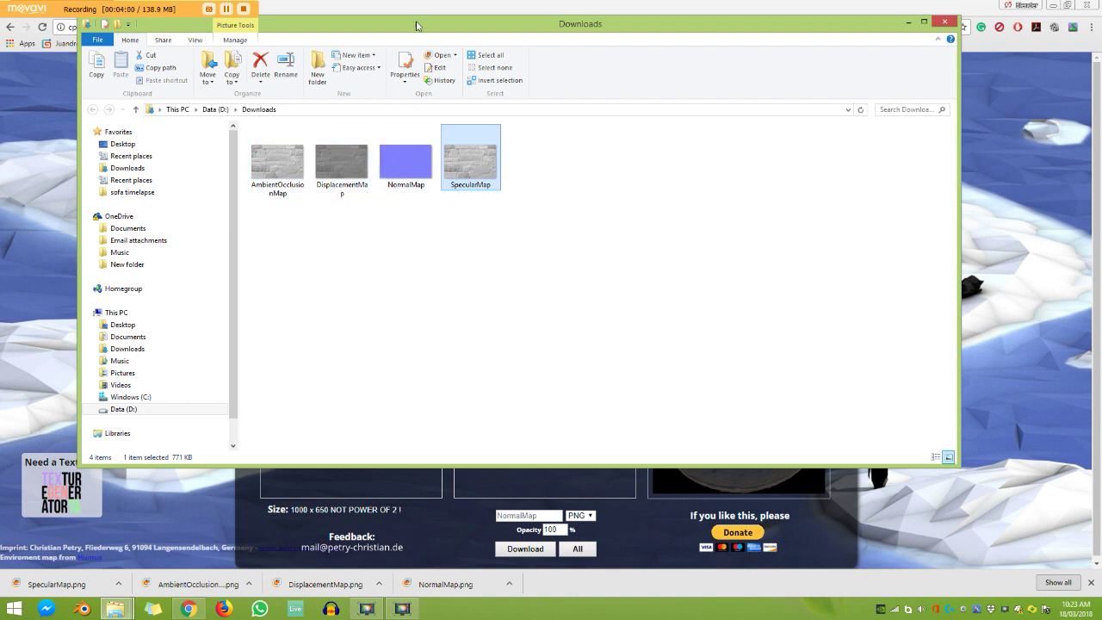
# - Minimize Chrome and move the Stone image from the desktop into the Downloads folder
pyautogui.click(1054, 5)
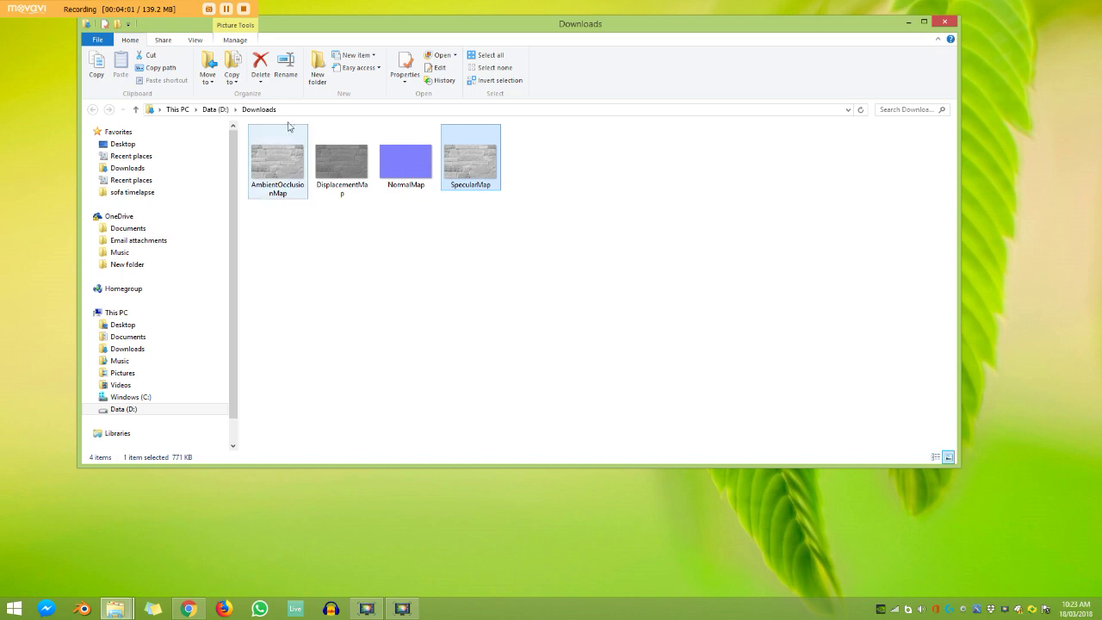
pyautogui.moveTo(304, 32); pyautogui.dragTo(548, 118)
pyautogui.moveTo(247, 235); pyautogui.dragTo(773, 356)
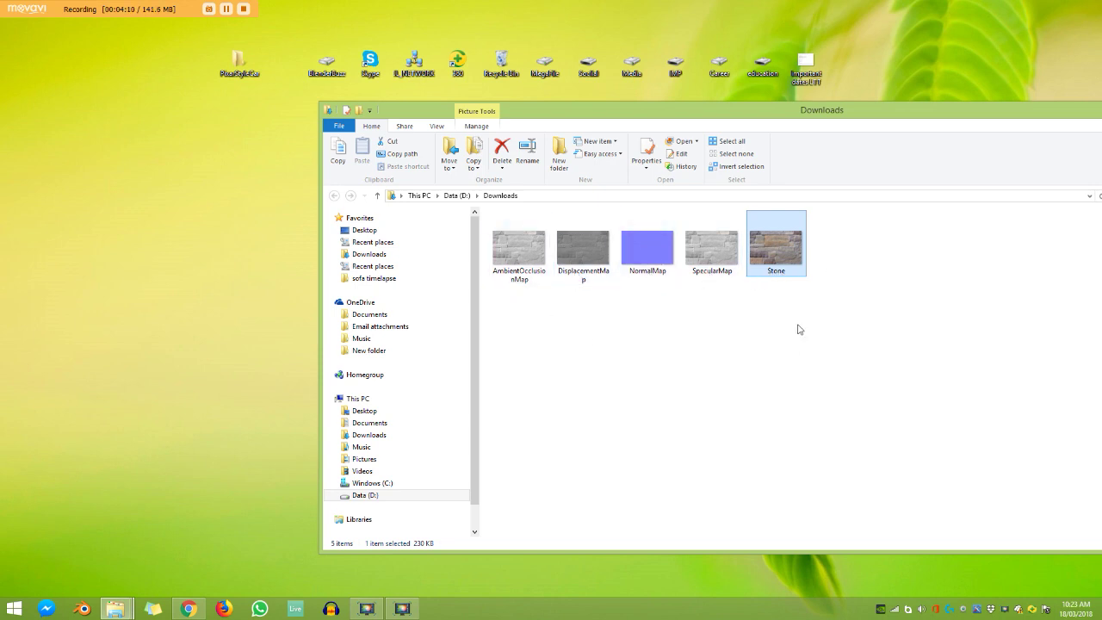
pyautogui.moveTo(858, 329); pyautogui.dragTo(501, 244)
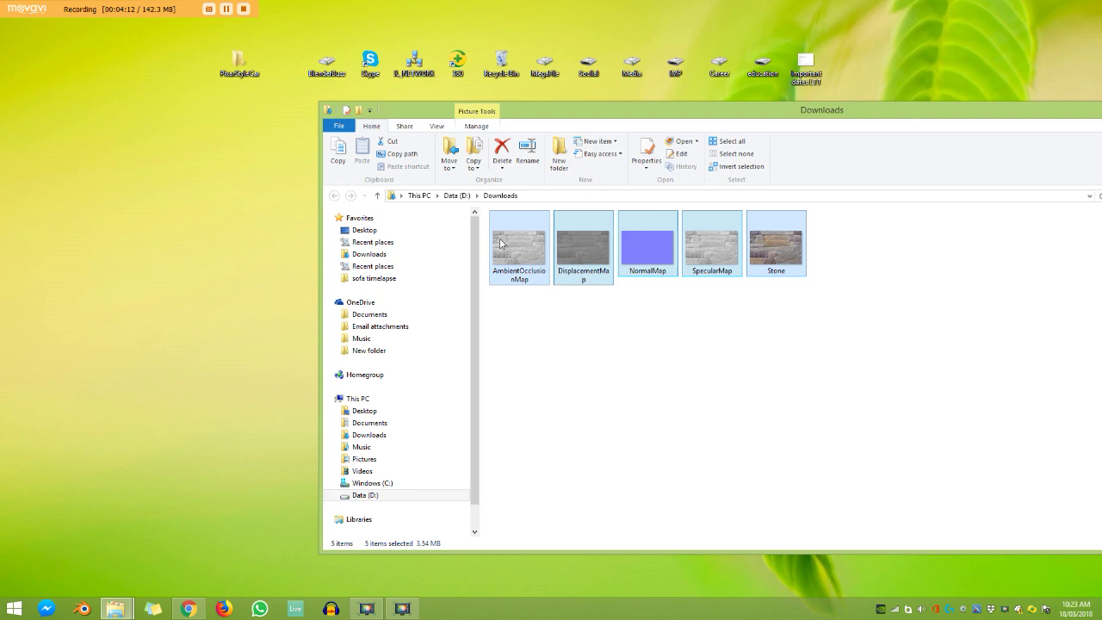
pyautogui.click(858, 314)
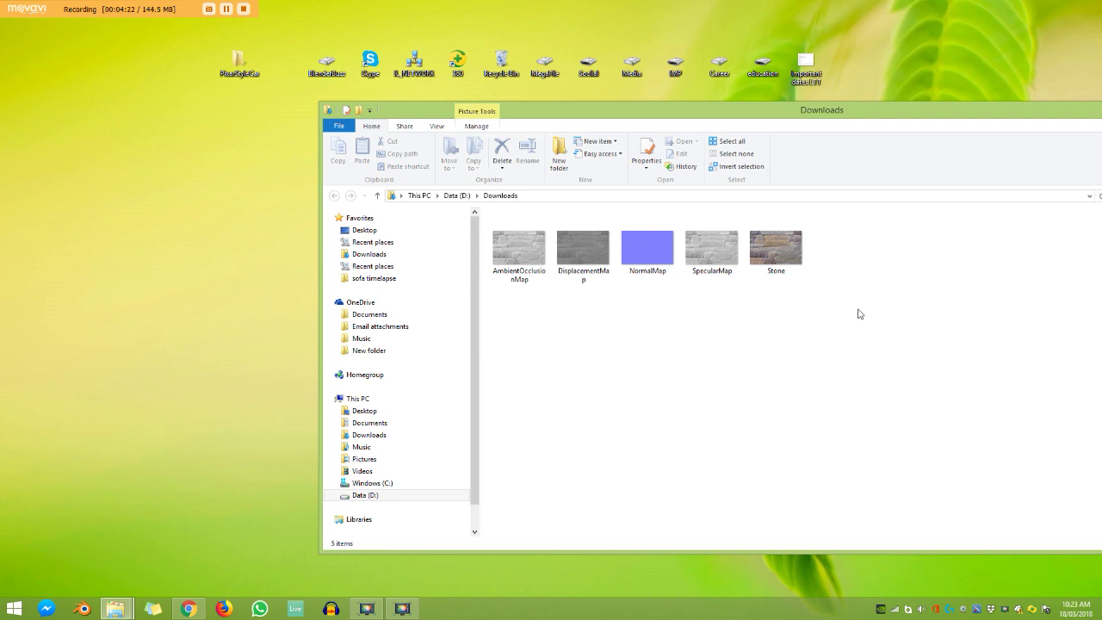
pyautogui.moveTo(902, 113); pyautogui.dragTo(713, 97)
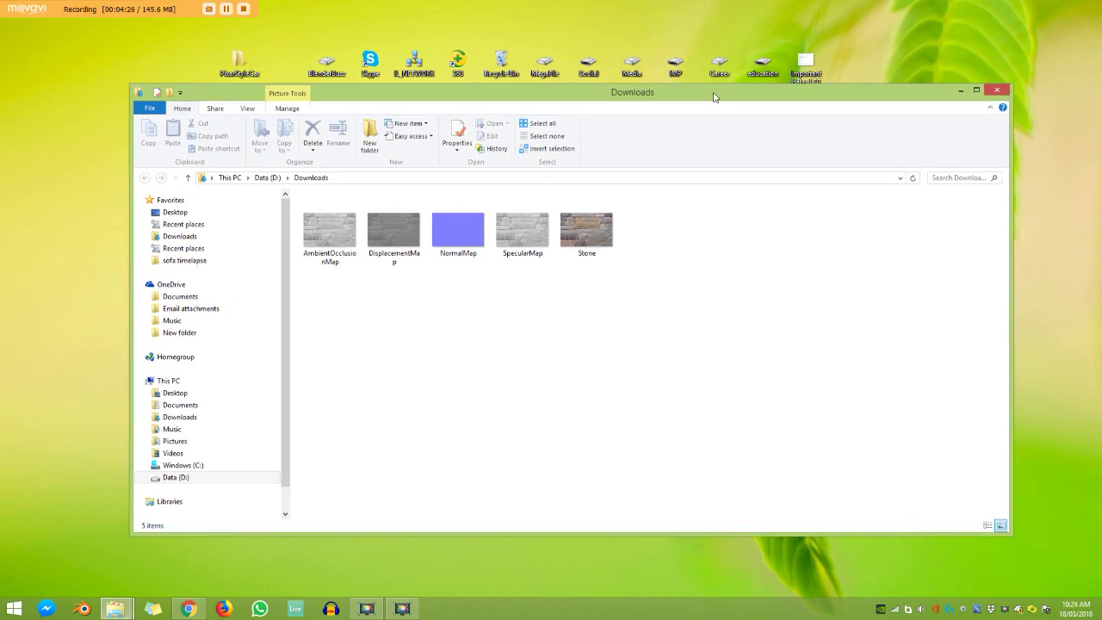